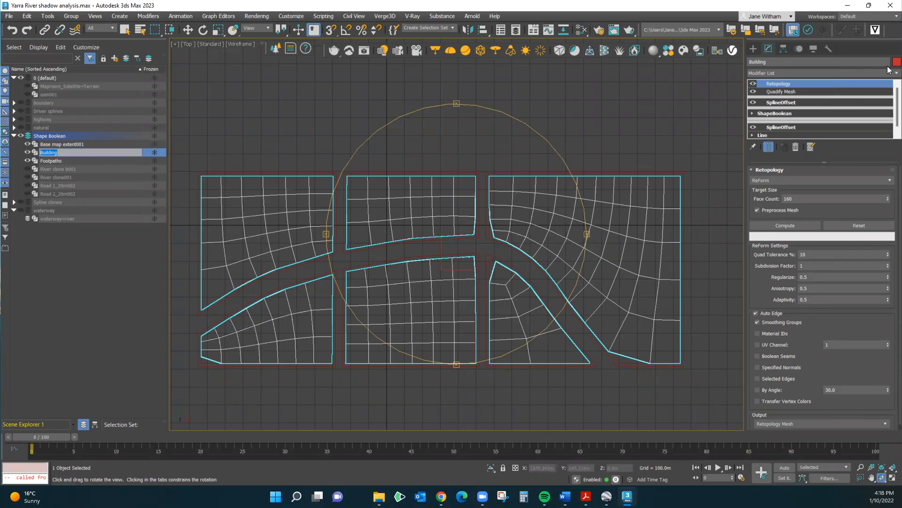
Step: Finish naming the selected object Building and add a Greeble modifier to it
key("Return")
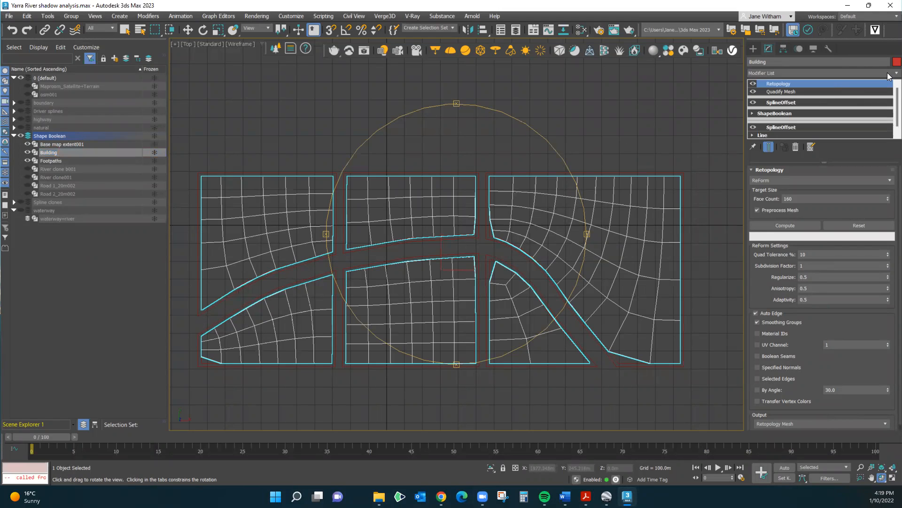
left_click(889, 76)
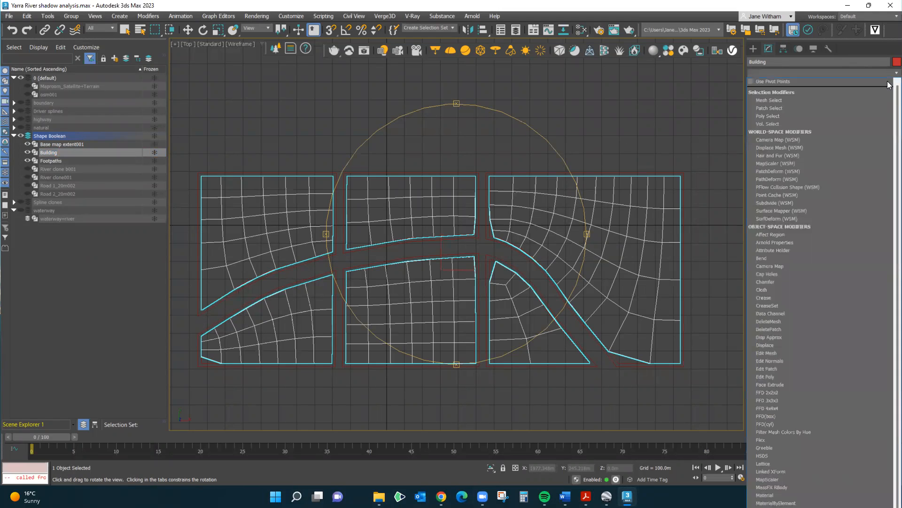
left_click(768, 448)
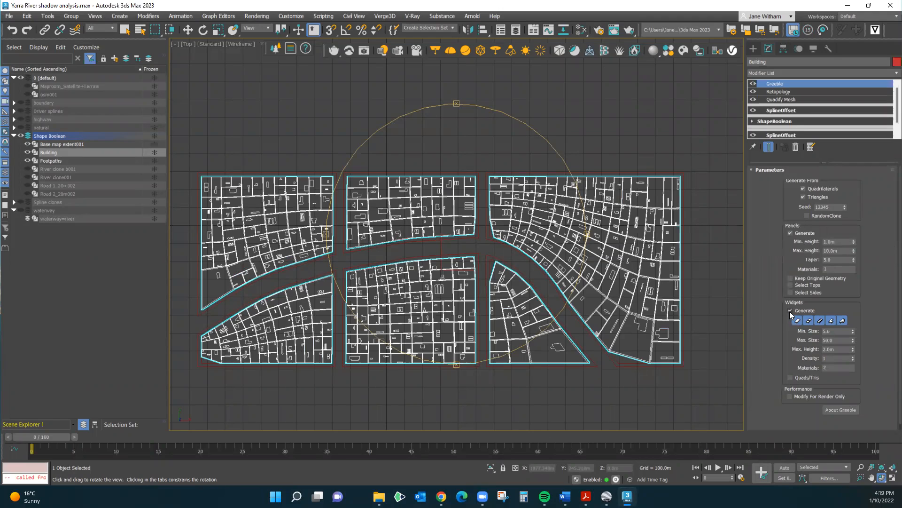
Step: Turn off the Greeble modifier's widgets and set the panels' minimum and maximum height to 0 m
left_click(789, 311)
left_click_drag(842, 241, 823, 240)
type("0")
key("Tab")
type("0")
key("Tab")
Step: Set the taper of the Greeble panels to 15 to widen the gaps between building plots
scroll(629, 324, "up", 3)
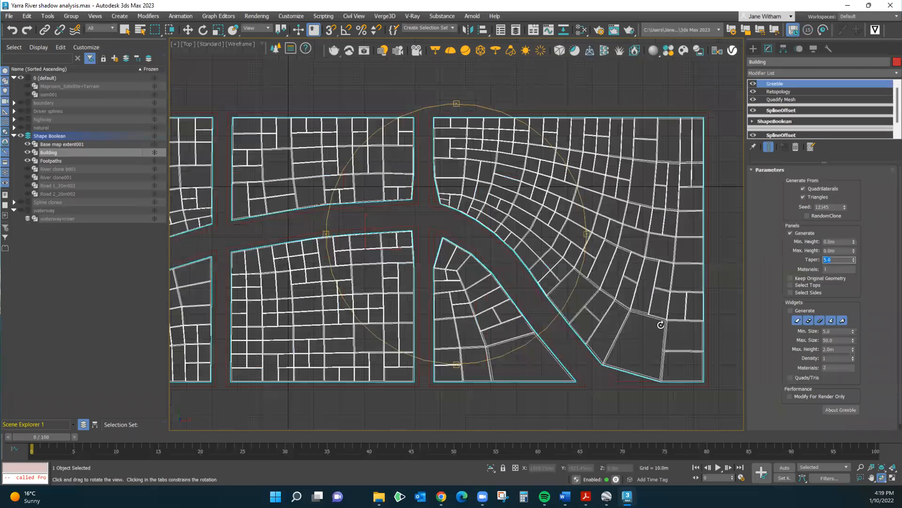
scroll(696, 313, "up", 3)
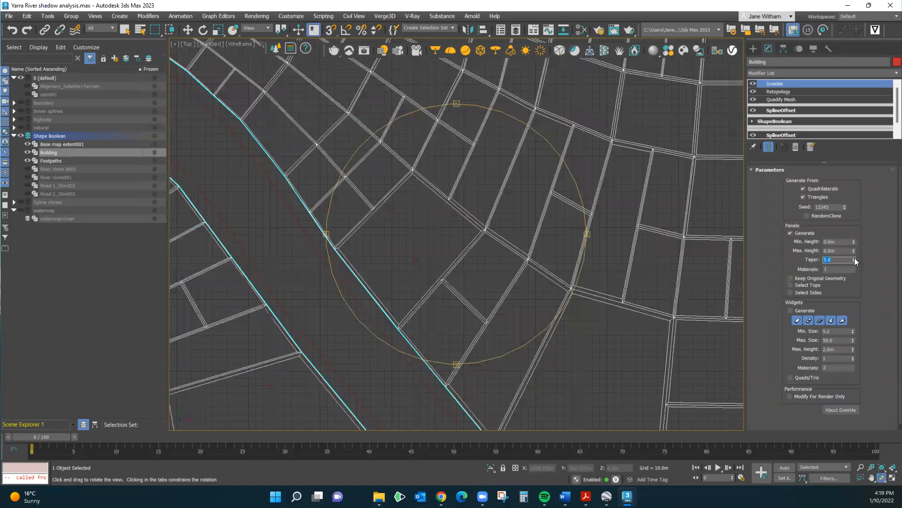
left_click_drag(854, 259, 858, 216)
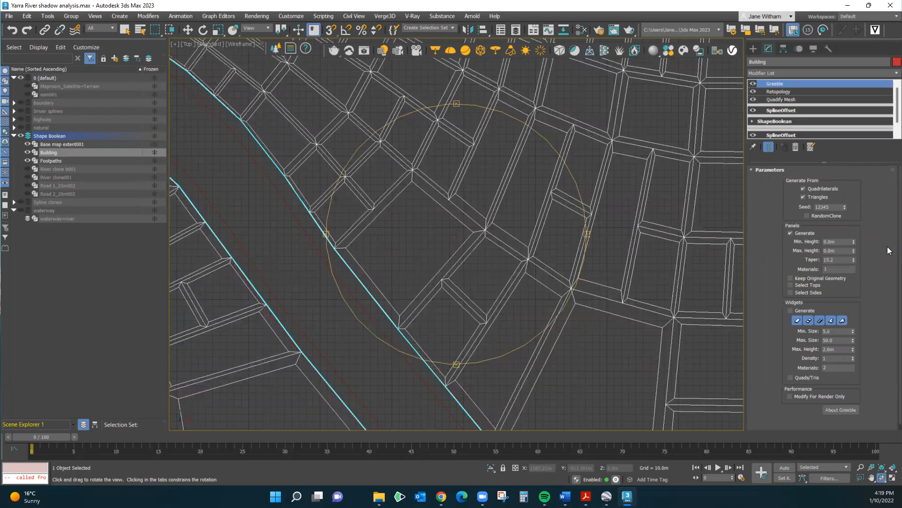
left_click_drag(845, 260, 776, 264)
type("1")
key("Tab")
Step: Turn on Select Tops for the Greeble panels so the plot tops are selected
left_click_drag(576, 278, 540, 271)
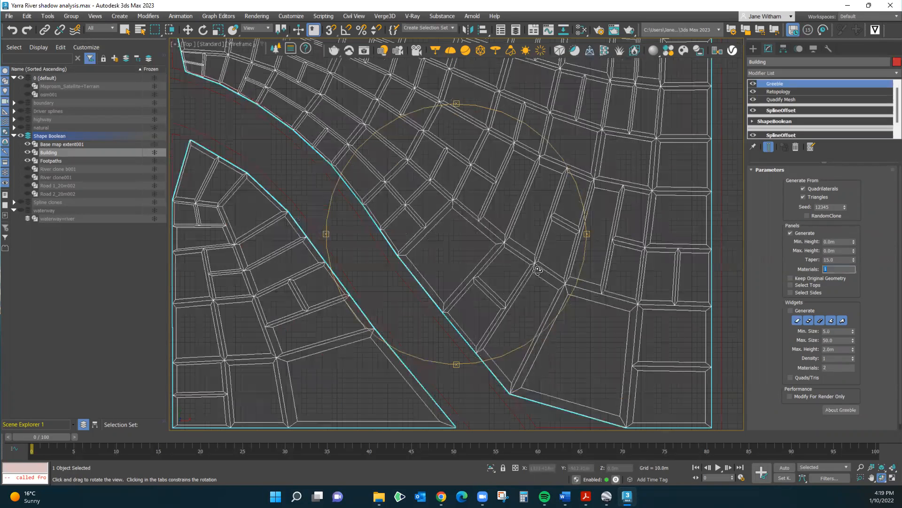
scroll(550, 271, "down", 4)
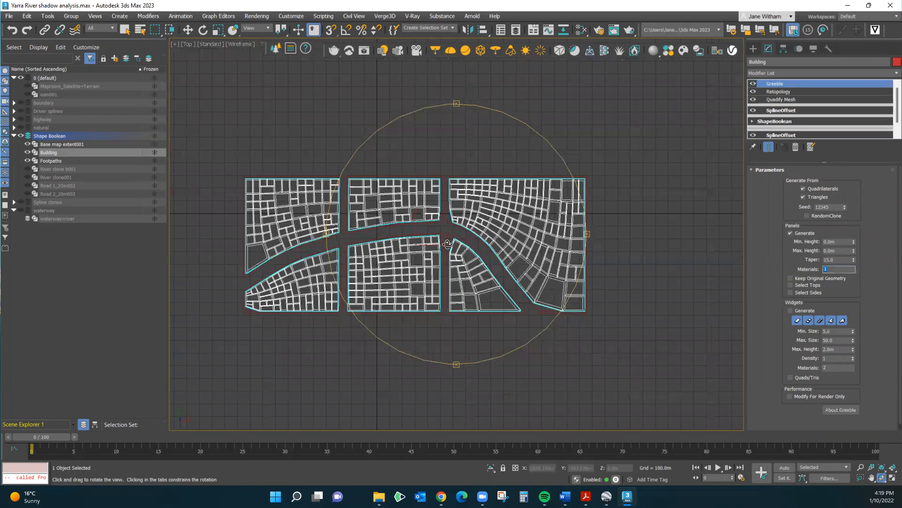
scroll(450, 243, "up", 1)
scroll(422, 243, "up", 1)
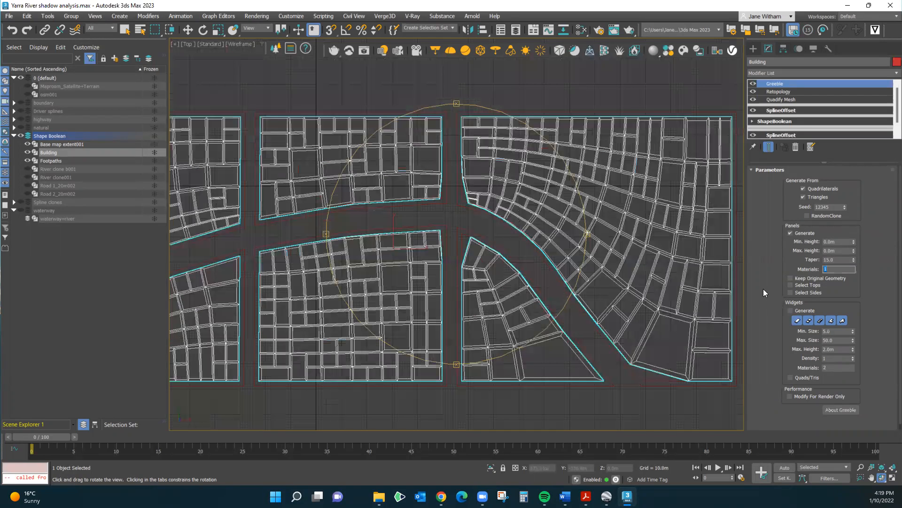
left_click(789, 286)
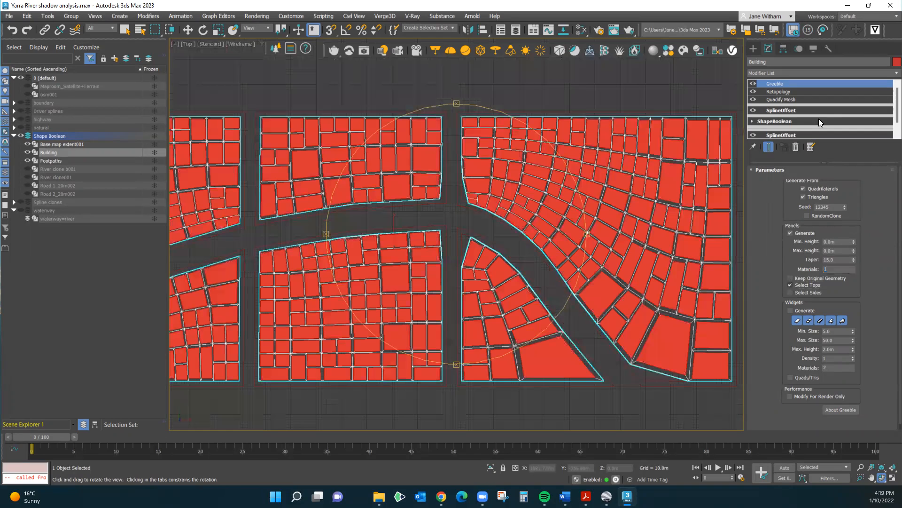
Step: Add a second Greeble modifier to Building and maximize the Perspective view on the city blocks
left_click(888, 74)
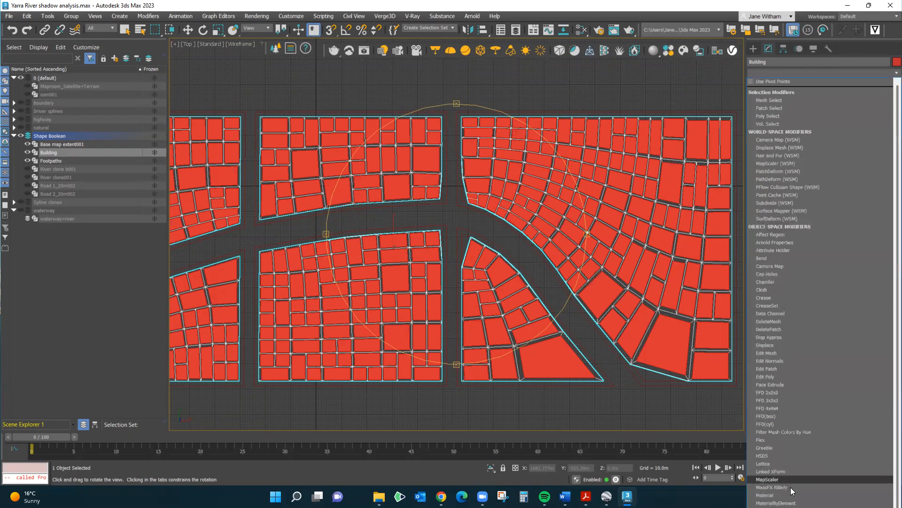
left_click(771, 448)
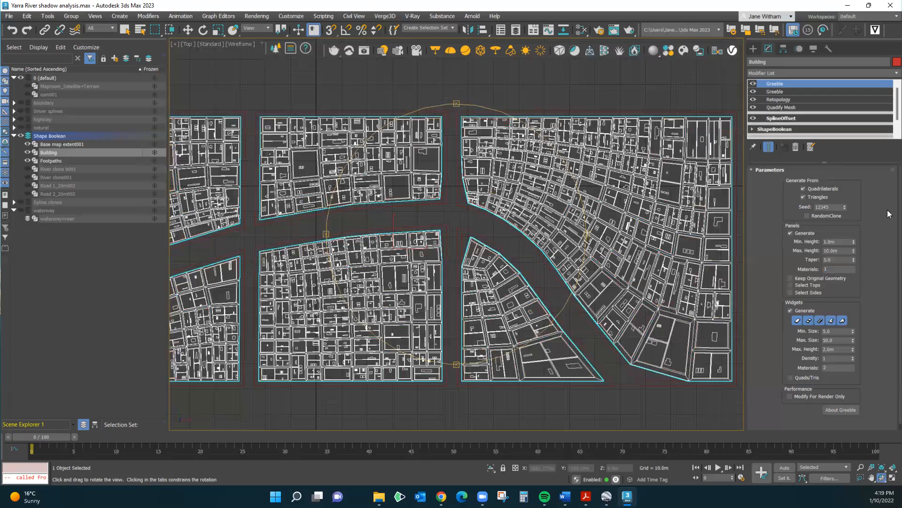
left_click(893, 478)
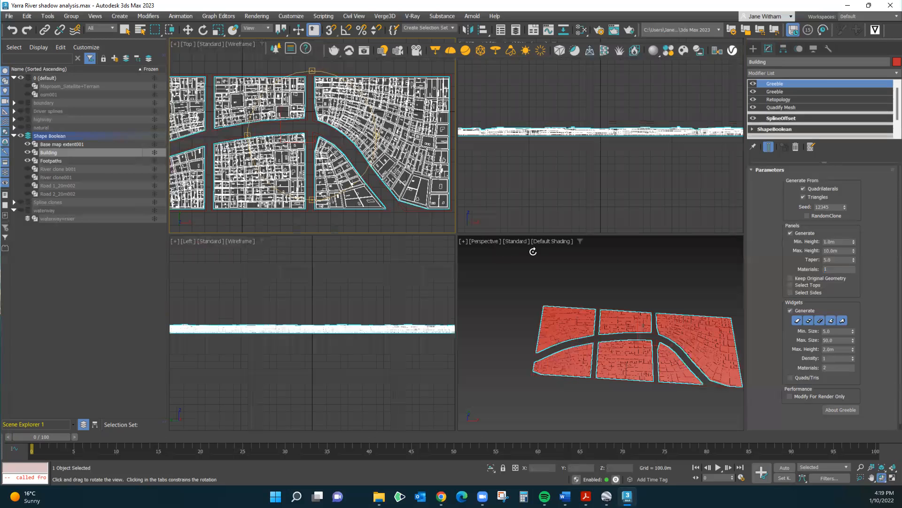
left_click(496, 271)
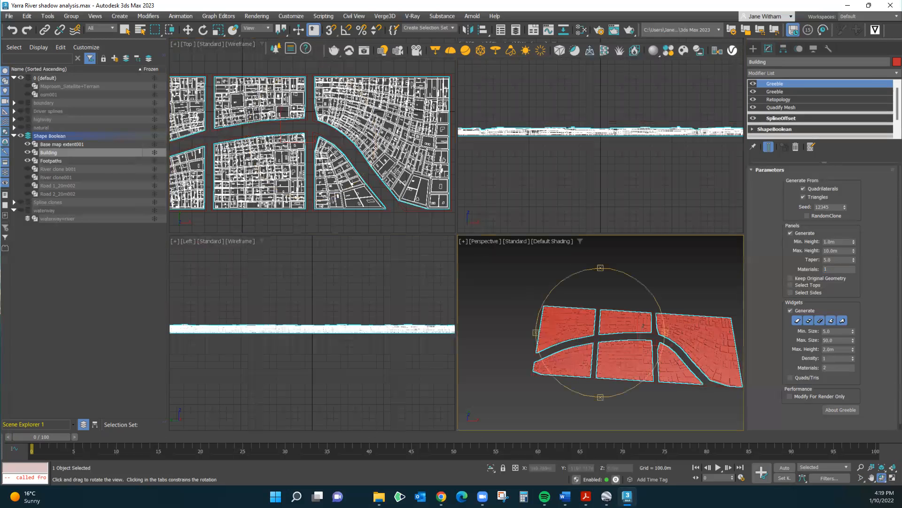
left_click(891, 478)
scroll(719, 298, "up", 3)
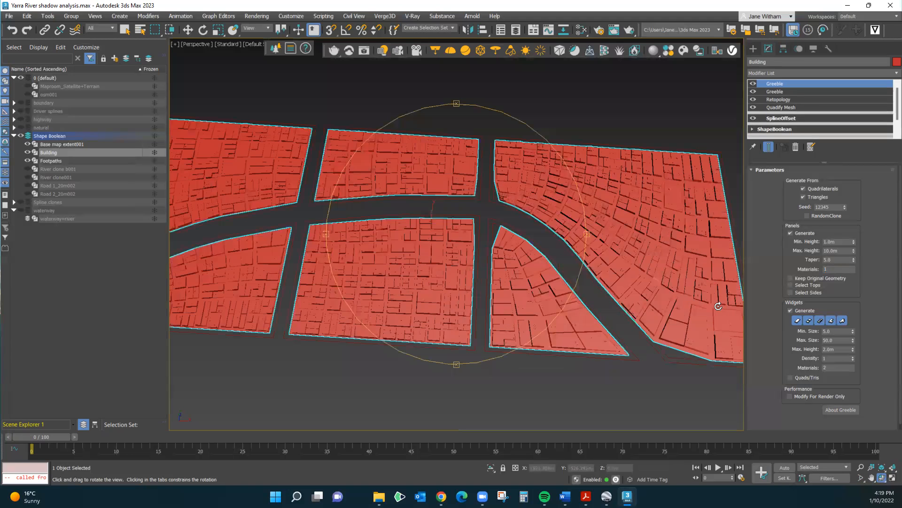
scroll(704, 203, "up", 2)
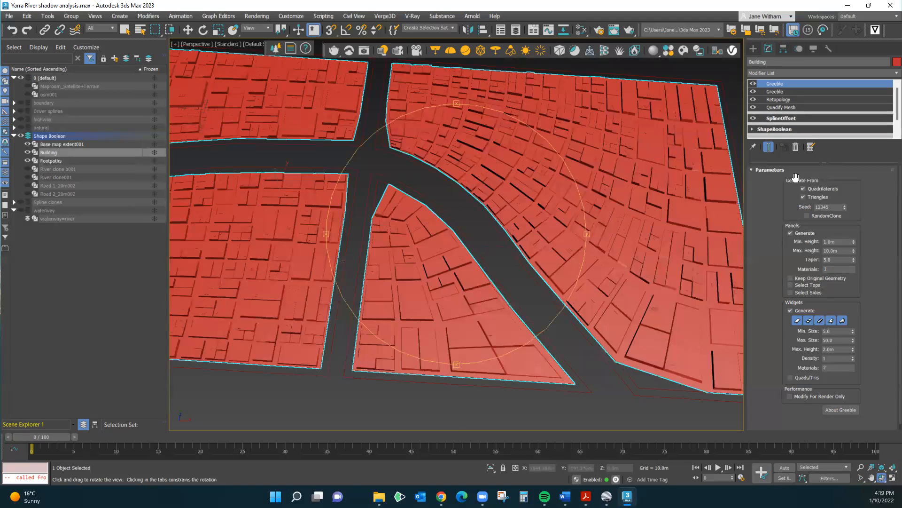
Step: Give the second Greeble panels a minimum height of 4 m, maximum 6 m and taper 0, with widgets off and Select Tops on
double_click(830, 242)
type("4")
type("6")
key("Tab")
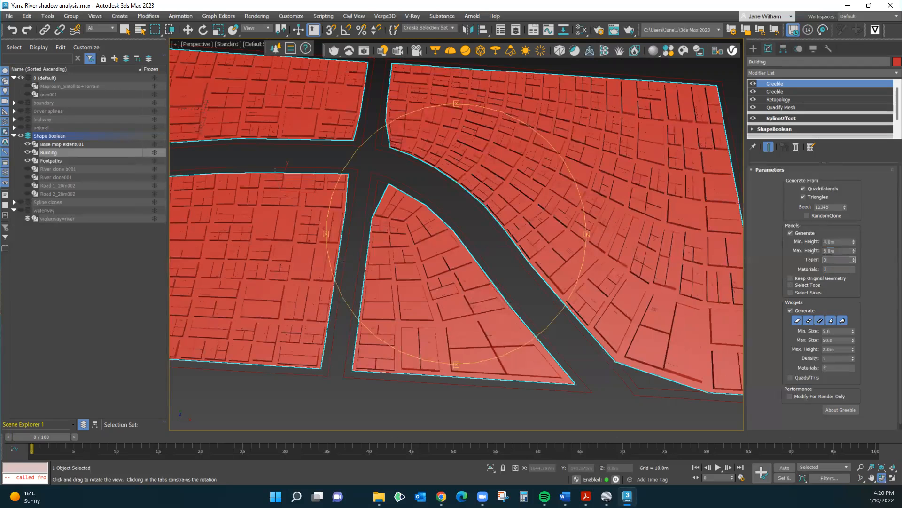
key("Tab")
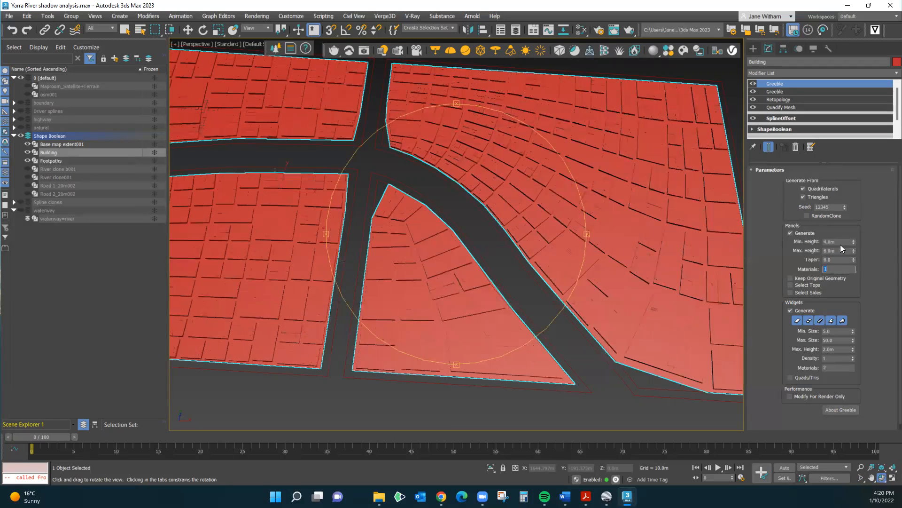
left_click(790, 311)
left_click(790, 285)
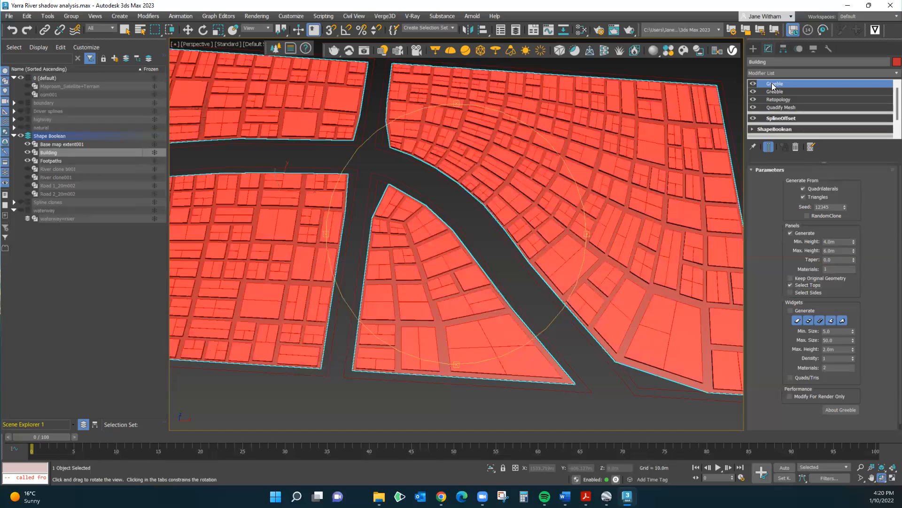
Step: Add a third Greeble modifier to Building with a panel minimum height of 60 m and maximum height of 100 m
left_click(888, 76)
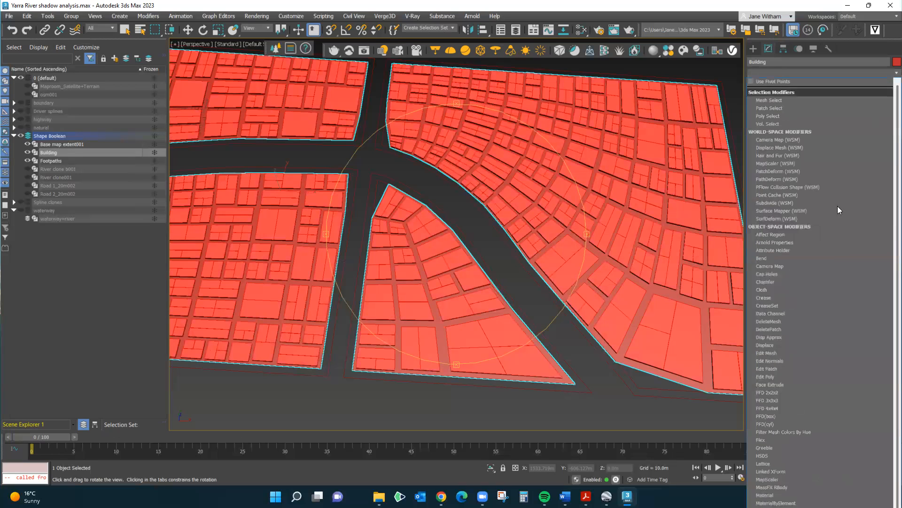
left_click(768, 446)
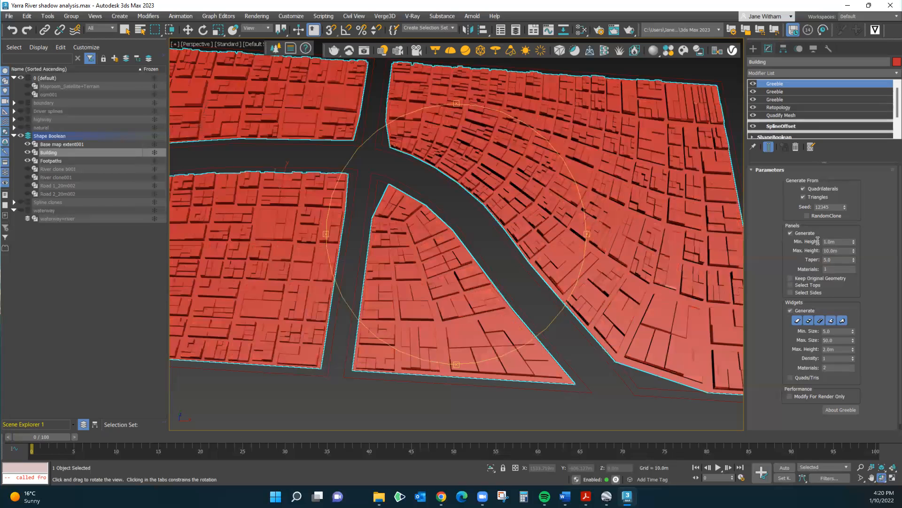
left_click(842, 241)
type("60")
key("Tab")
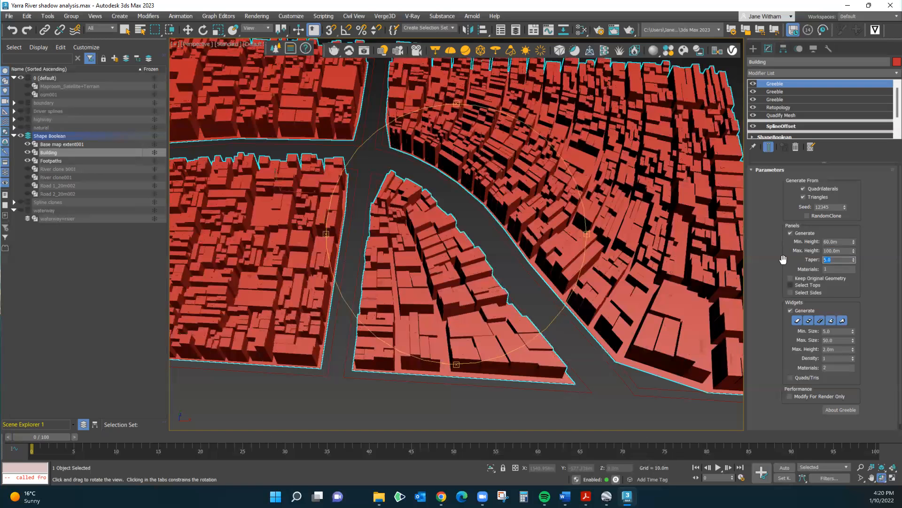
Step: Try adjusting the third Greeble's panel taper on a close-up building and set it back to 5
left_click_drag(655, 334, 605, 344)
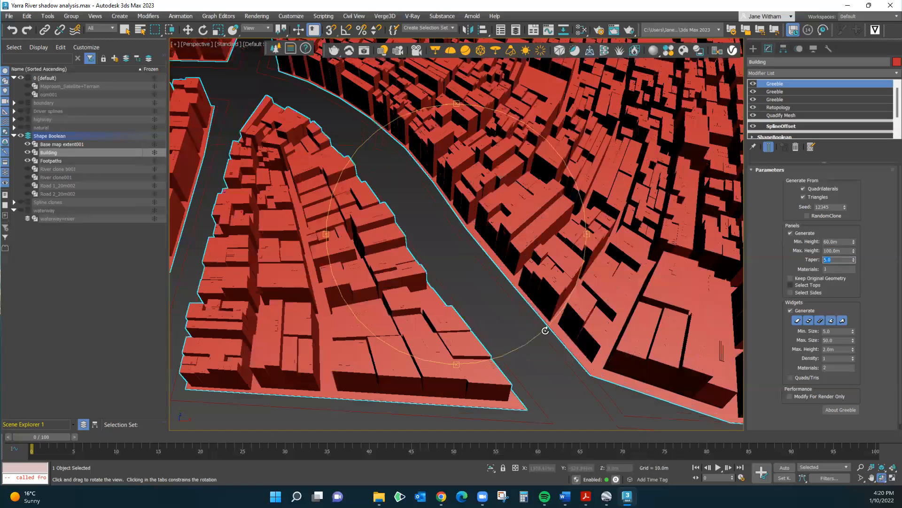
scroll(537, 342, "up", 5)
scroll(397, 215, "up", 1)
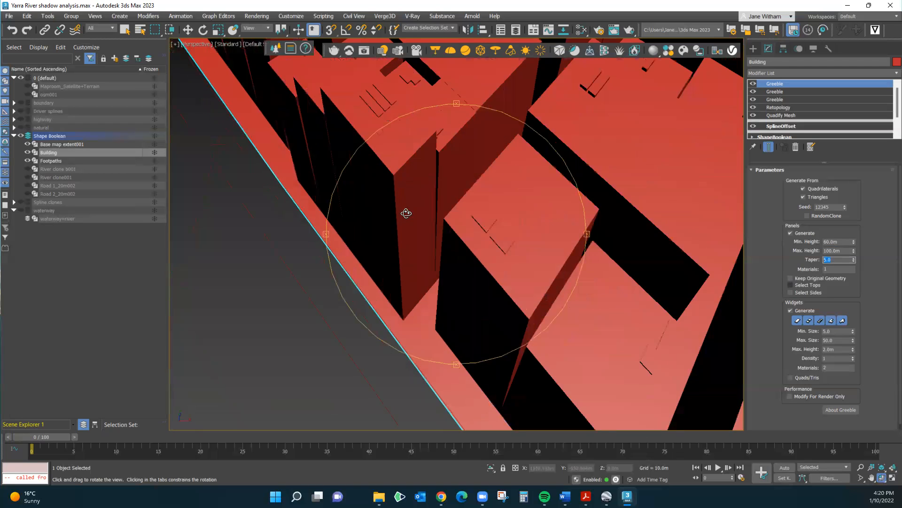
scroll(406, 213, "up", 2)
mouse_move(853, 259)
left_mouse_down()
mouse_move(863, 198)
mouse_move(864, 259)
left_mouse_up()
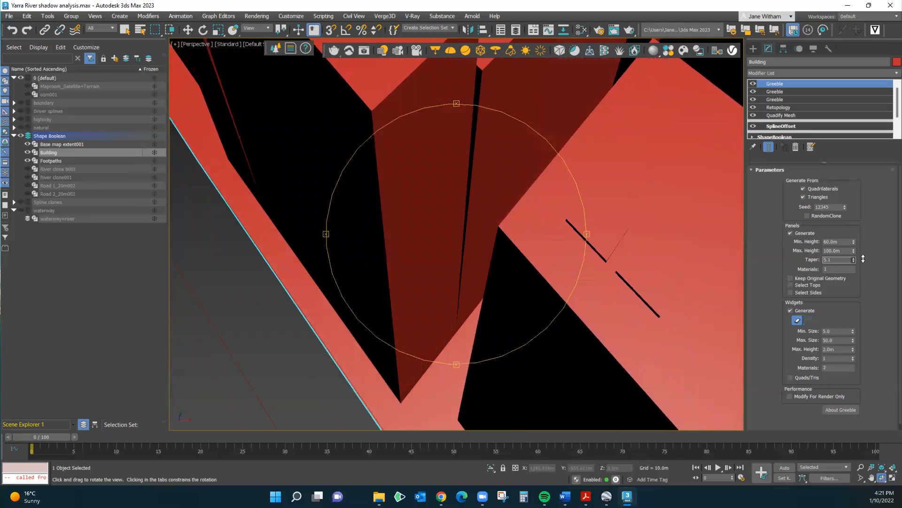
double_click(838, 260)
type("5")
key("Tab")
left_click(790, 310)
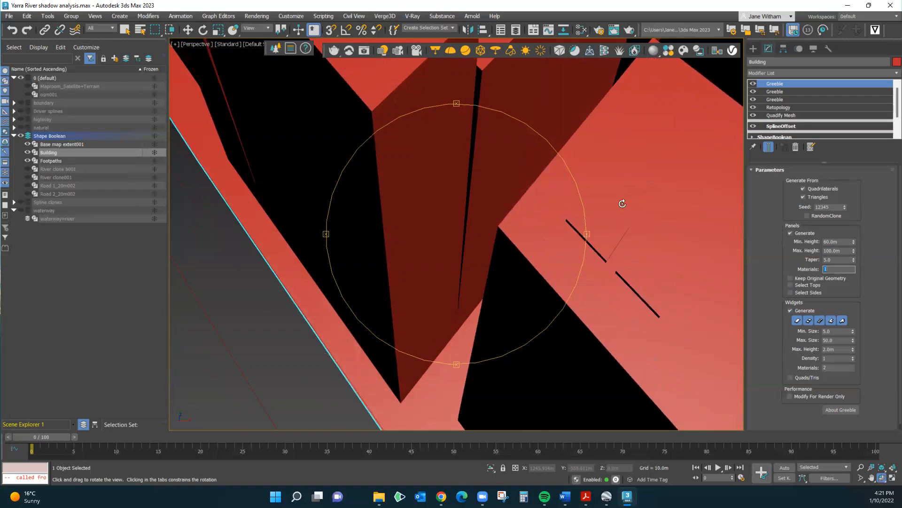
Step: Raise the maximum height of the third Greeble's rooftop widgets to 19.5 m and check the whole city
scroll(615, 194, "down", 3)
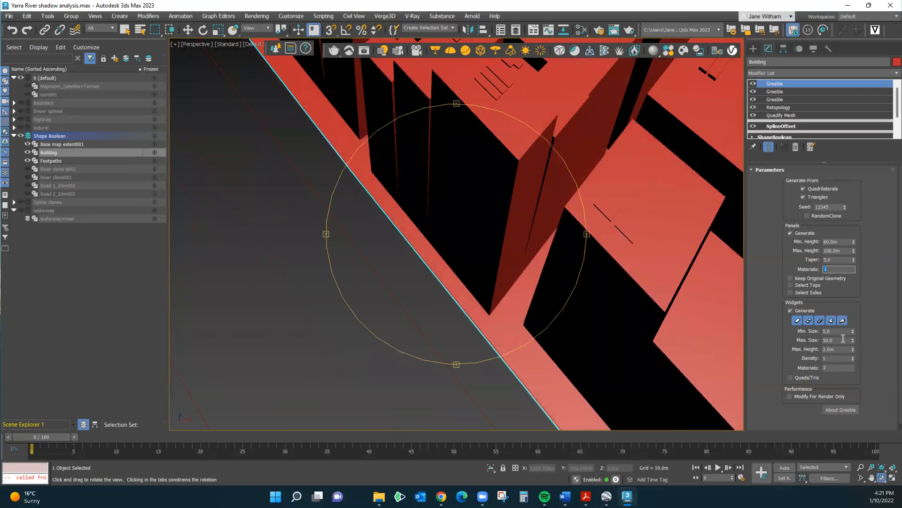
left_click_drag(853, 349, 855, 281)
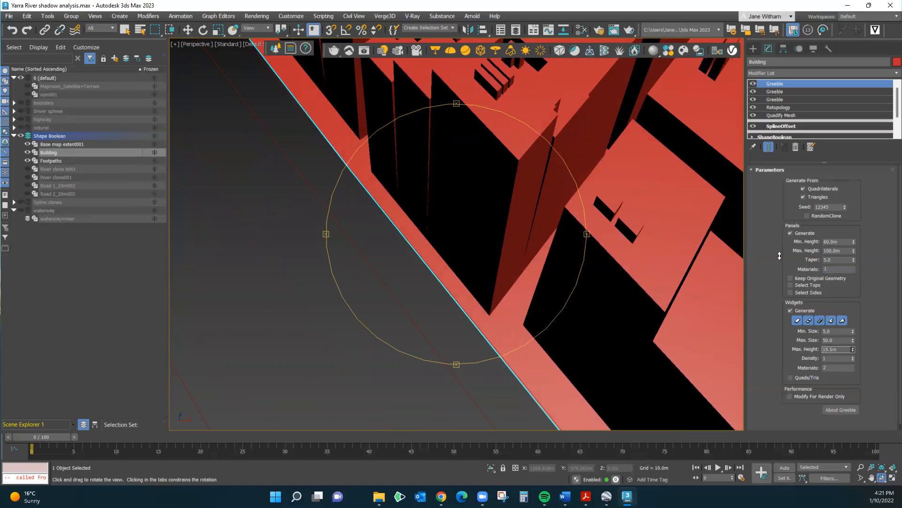
scroll(585, 156, "down", 3)
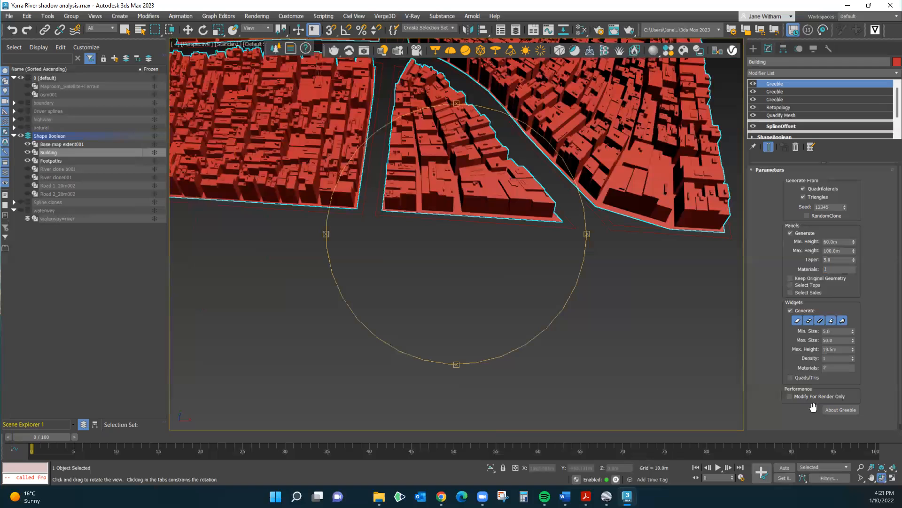
mouse_move(456, 104)
left_mouse_down()
mouse_move(454, 117)
mouse_move(458, 64)
mouse_move(445, 119)
left_mouse_up()
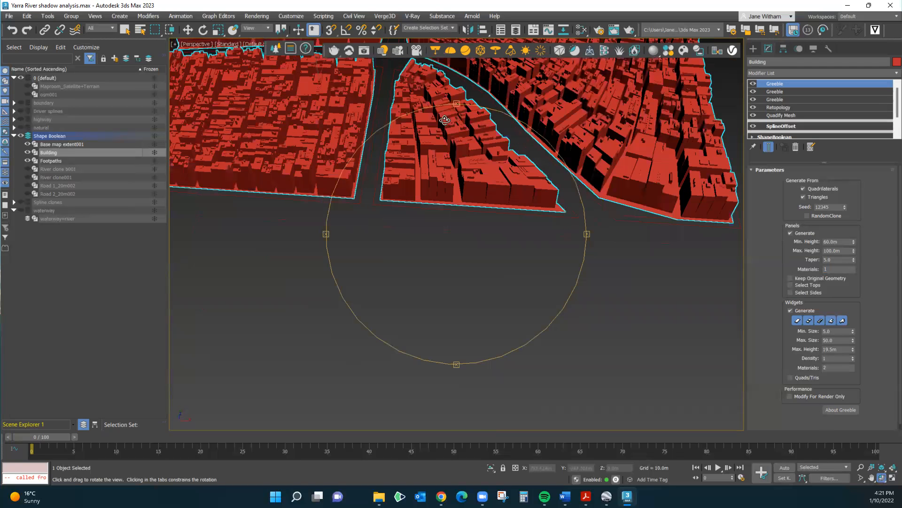
left_click_drag(389, 110, 372, 67)
scroll(375, 78, "up", 5)
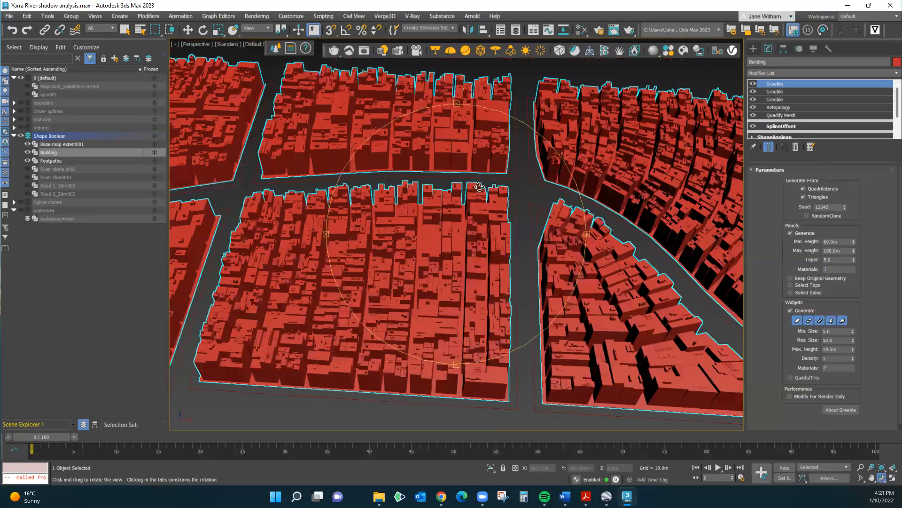
left_click_drag(637, 243, 681, 273)
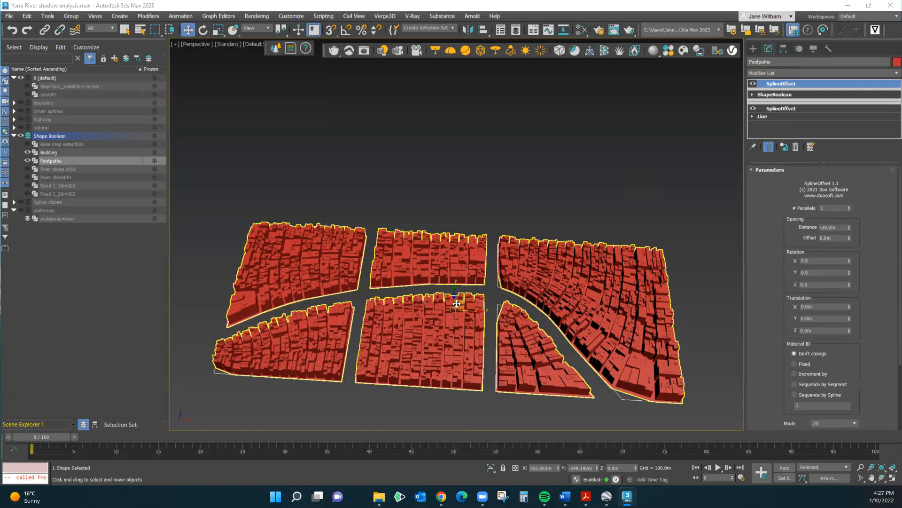
Step: Hide the Building object so that only the Footpaths outlines are displayed
scroll(487, 291, "up", 4)
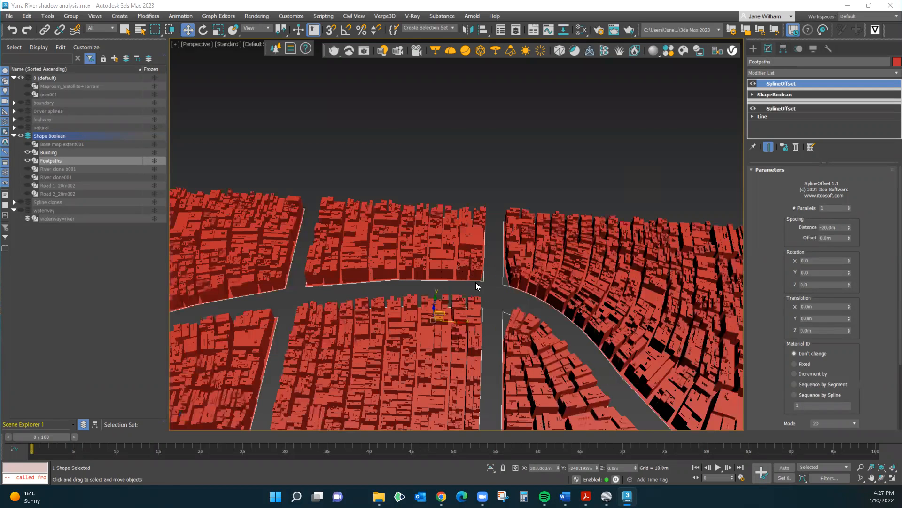
scroll(477, 283, "up", 3)
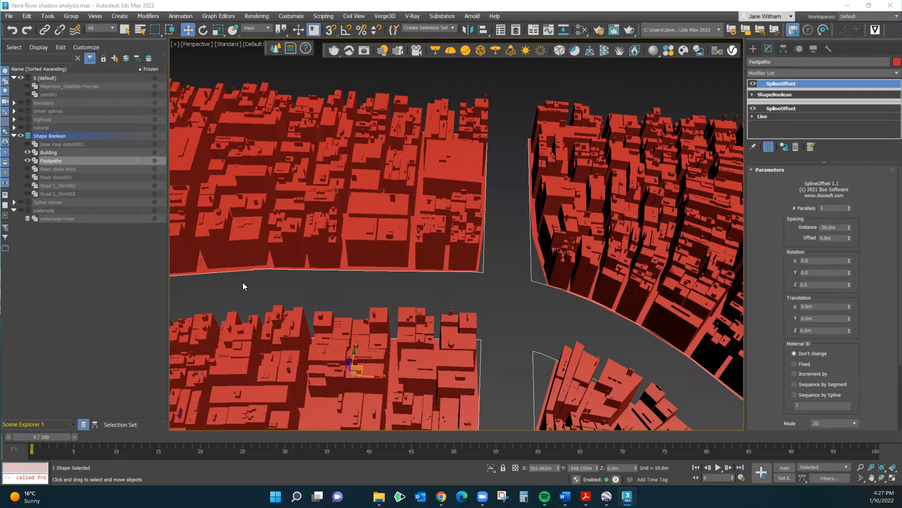
left_click(27, 153)
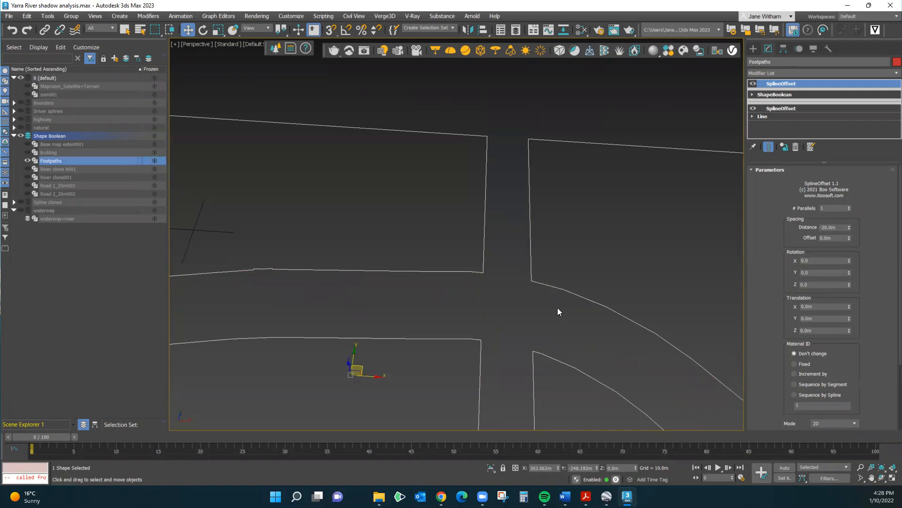
Step: Show the Building object again and compare the building edges with the Footpaths outlines around the street intersection
scroll(558, 307, "down", 3)
scroll(569, 315, "up", 2)
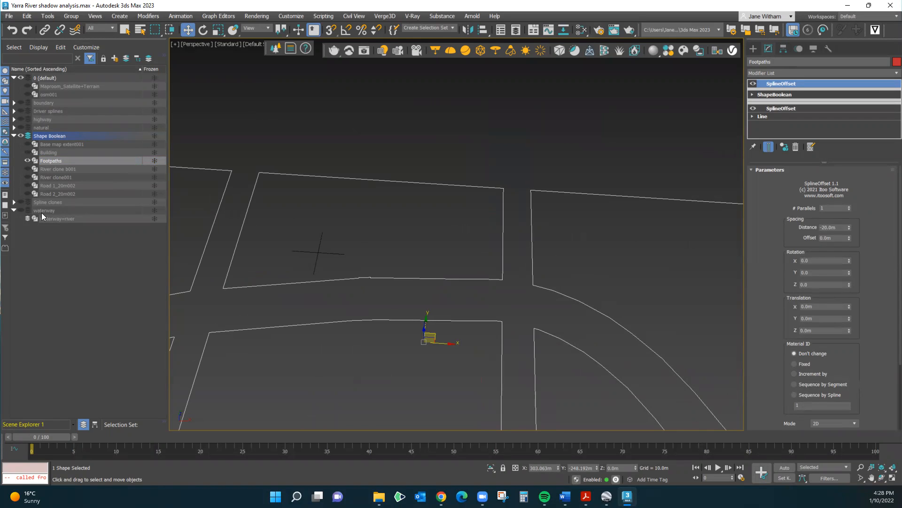
left_click(27, 152)
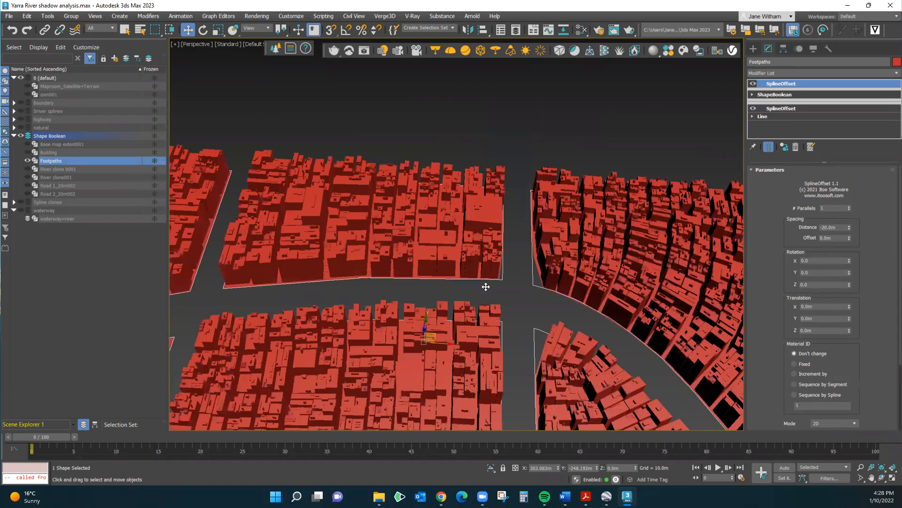
scroll(539, 281, "up", 3)
scroll(540, 281, "up", 3)
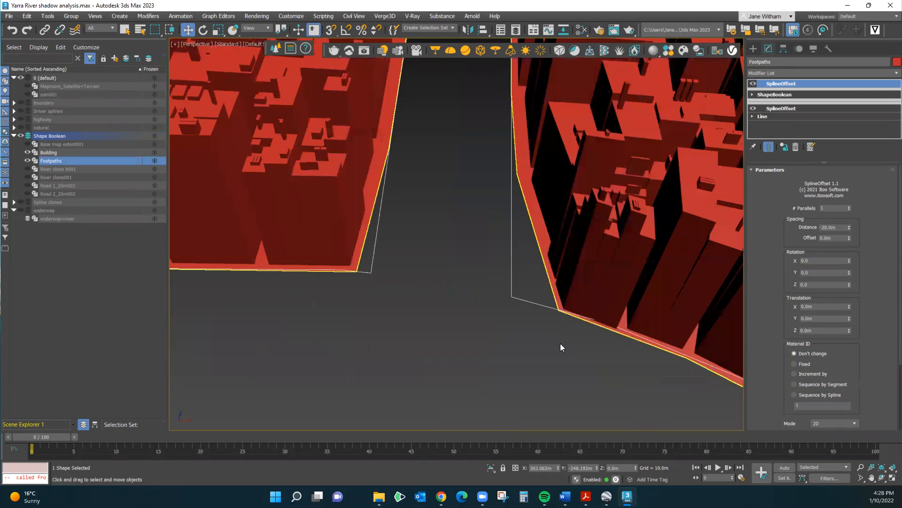
scroll(481, 293, "down", 3)
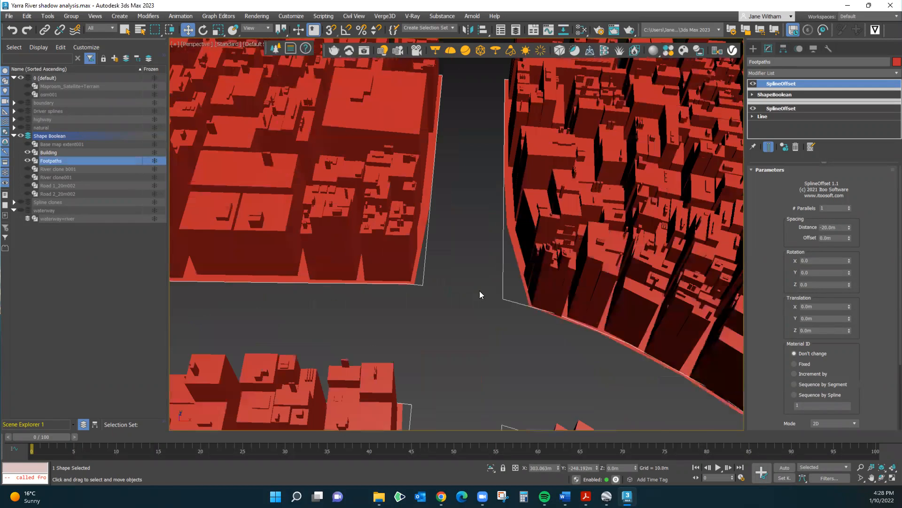
scroll(441, 277, "down", 2)
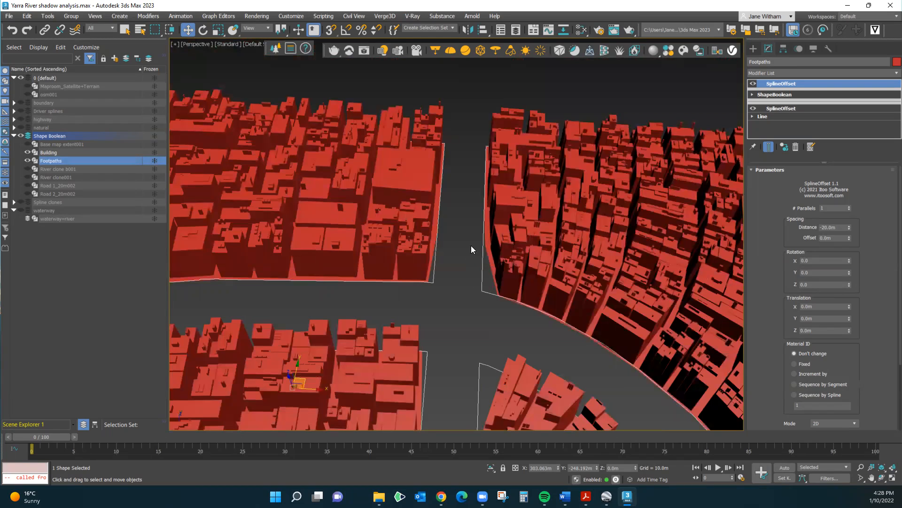
Step: Hide the Building object and add an Extrude modifier to Footpaths with an amount of 0.2 m
left_click(27, 153)
left_click(27, 161)
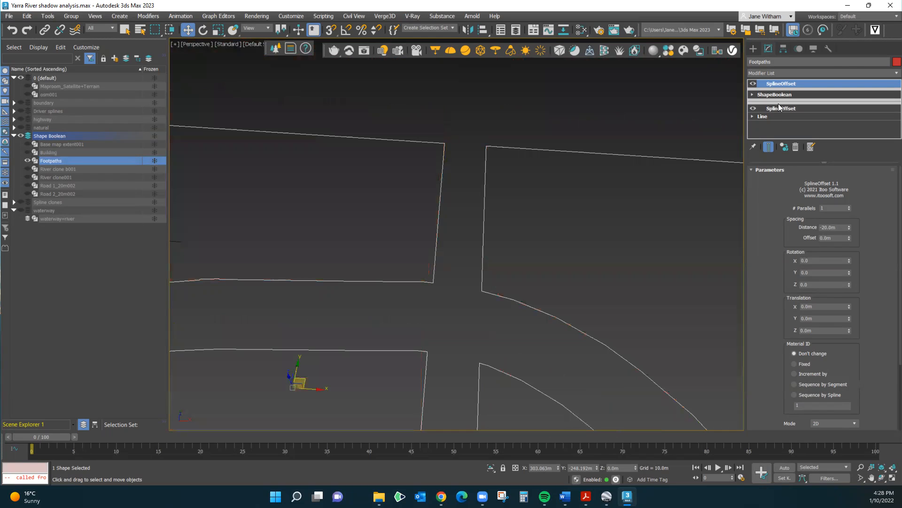
left_click(889, 73)
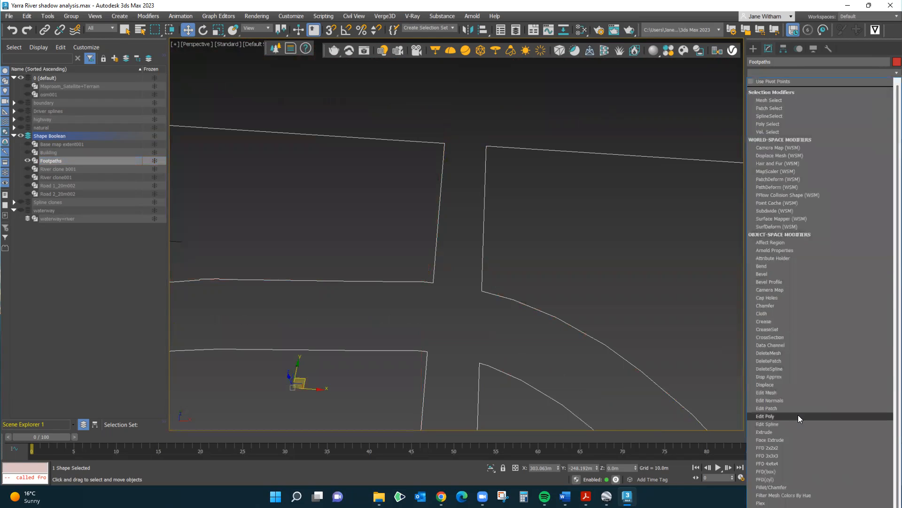
left_click(766, 432)
double_click(839, 182)
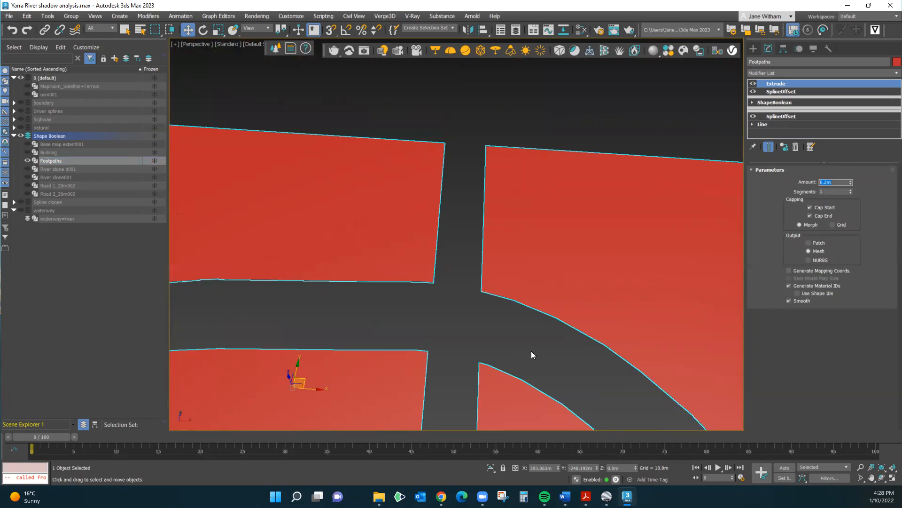
Step: Show the Building object again and inspect the footpath margin around the city blocks
left_click(26, 151)
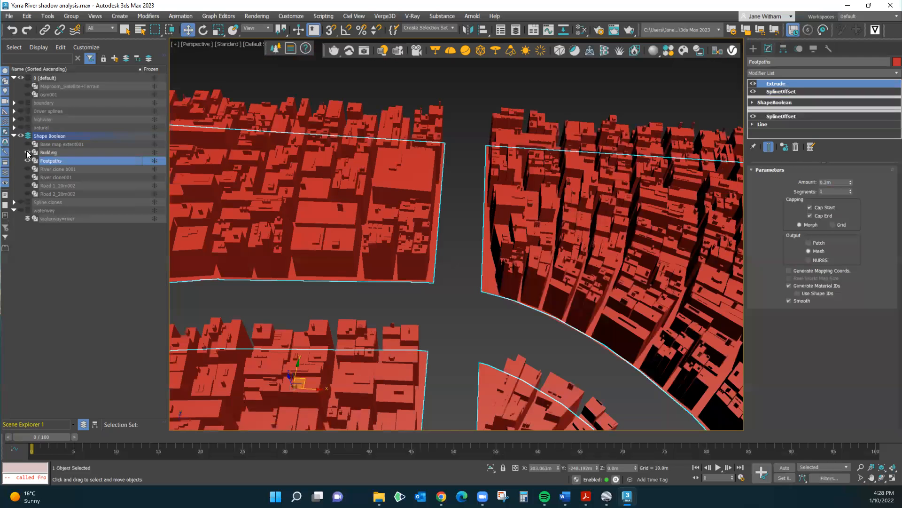
scroll(298, 260, "down", 2)
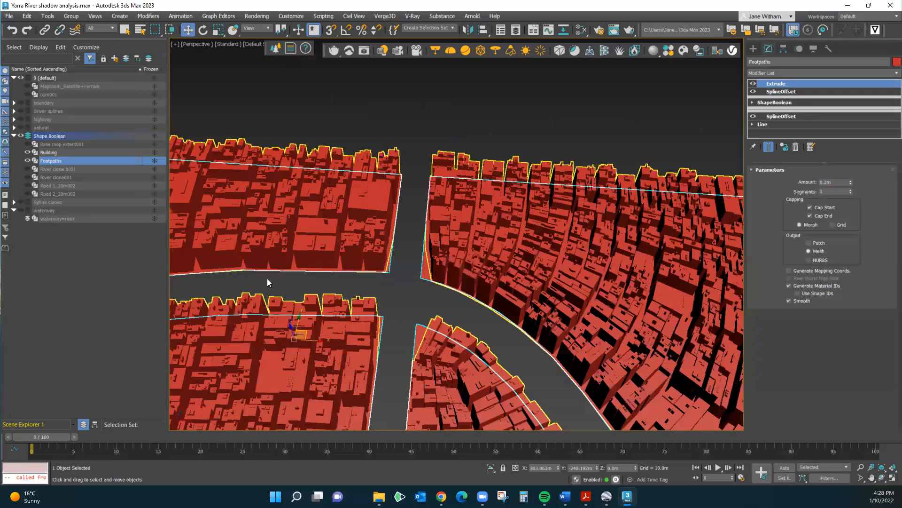
scroll(413, 277, "up", 5)
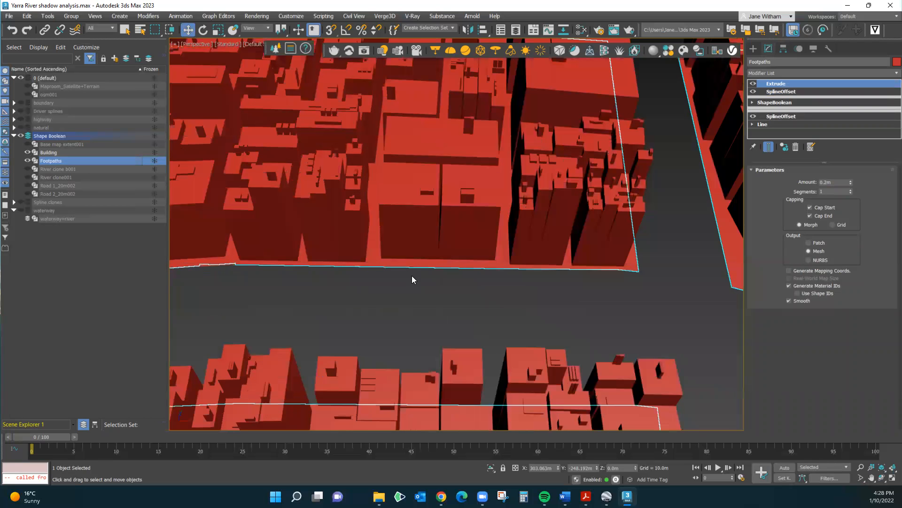
scroll(635, 310, "down", 2)
scroll(664, 303, "down", 2)
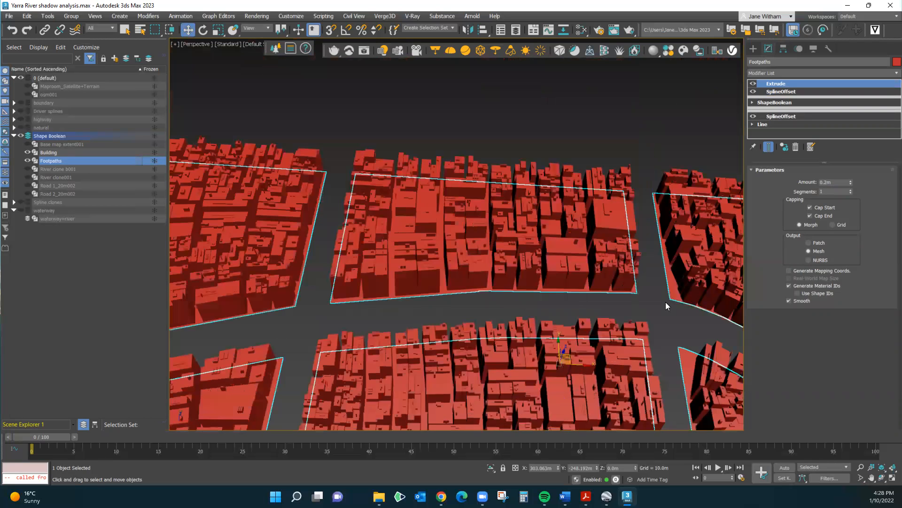
scroll(645, 302, "up", 3)
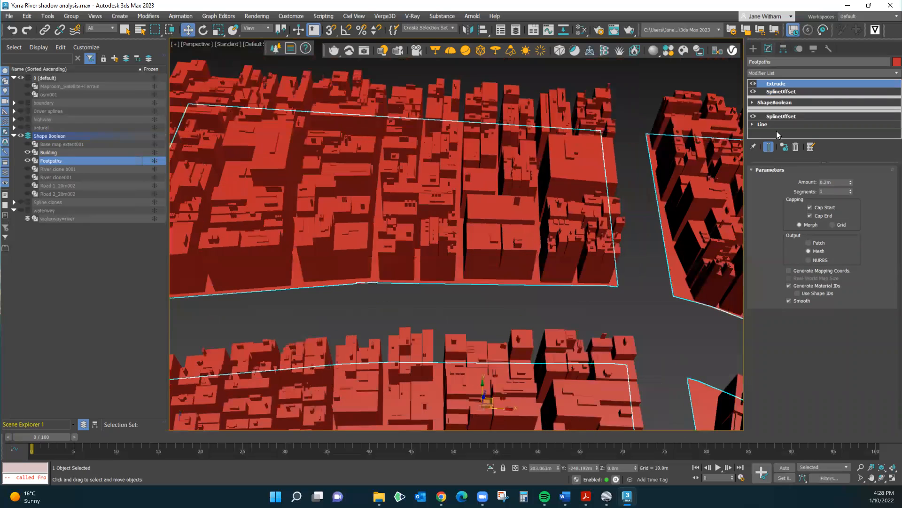
Step: Set the distance of the SplineOffset modifier directly below the Footpaths' Extrude to 5 m and deselect the object
left_click(778, 92)
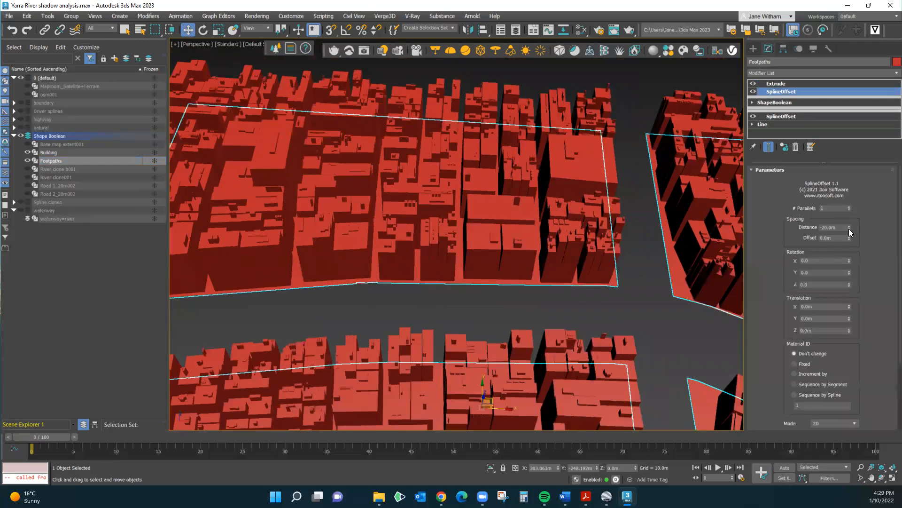
left_click_drag(848, 227, 856, 187)
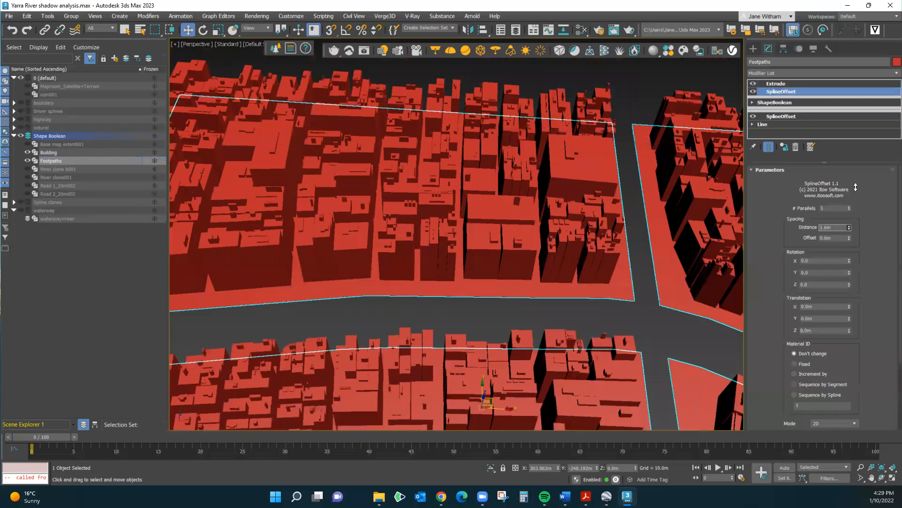
double_click(830, 227)
type("5")
key("Tab")
key("Tab")
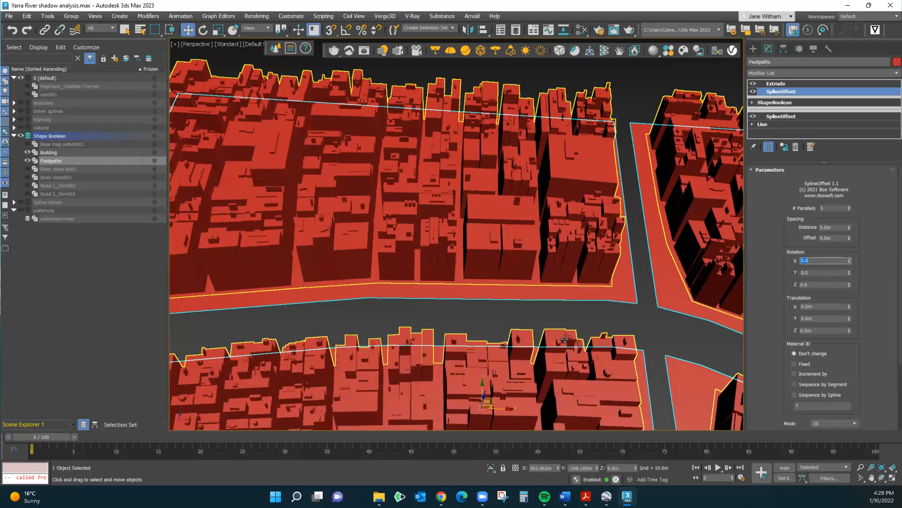
scroll(564, 339, "down", 3)
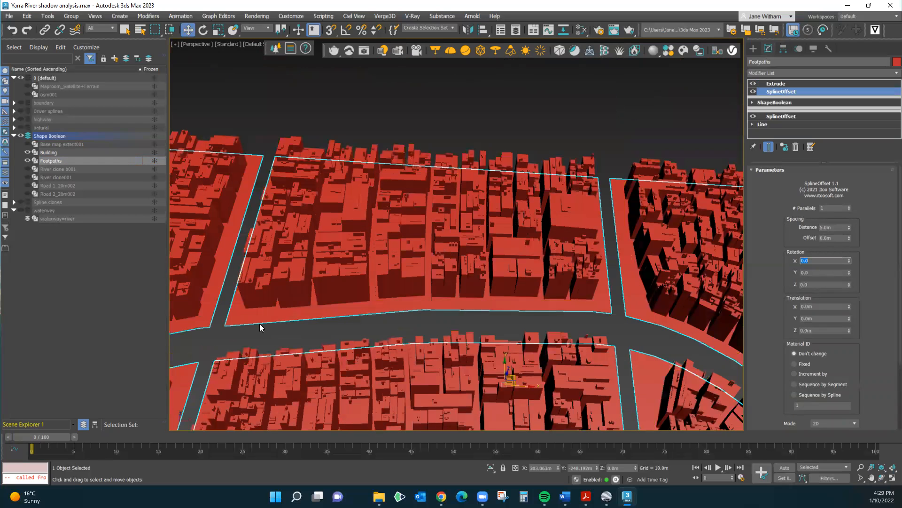
left_click(492, 114)
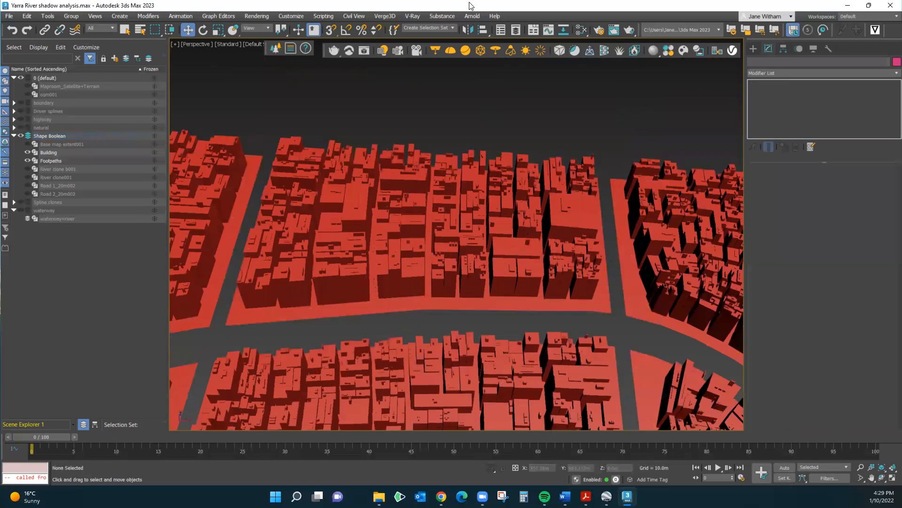